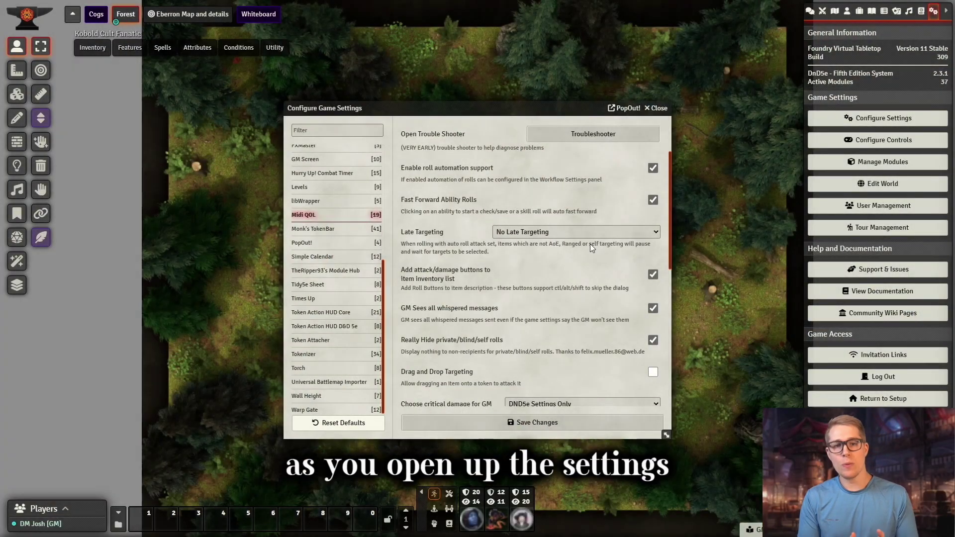
# Step: Open the Midi-QOL workflow configuration from the module settings
pyautogui.scroll(-3, 590, 249)
pyautogui.scroll(1, 590, 249)
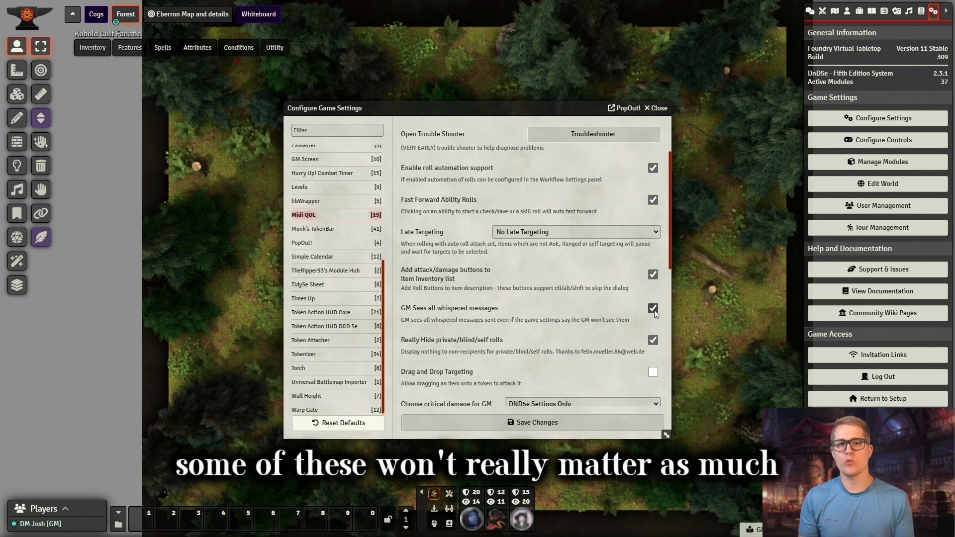
pyautogui.scroll(1, 642, 298)
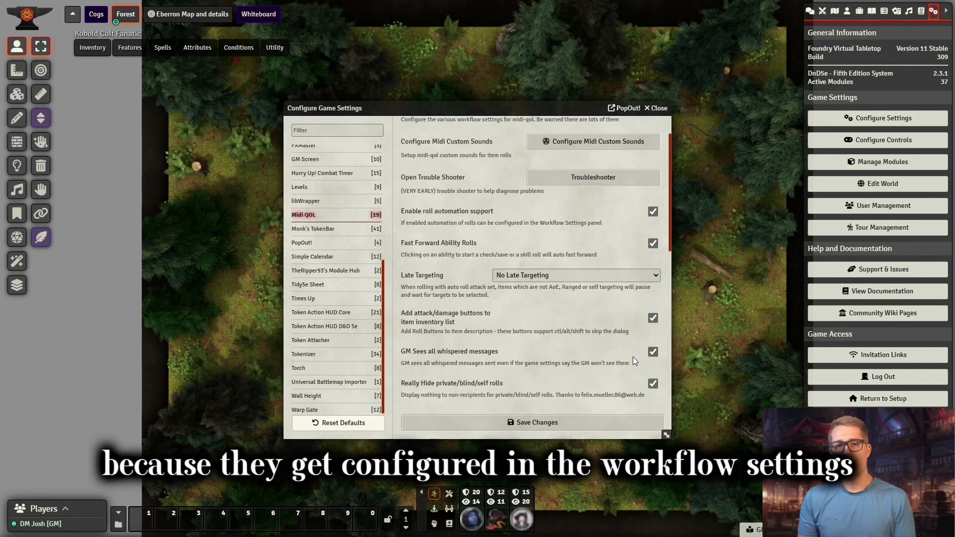
pyautogui.scroll(1, 651, 309)
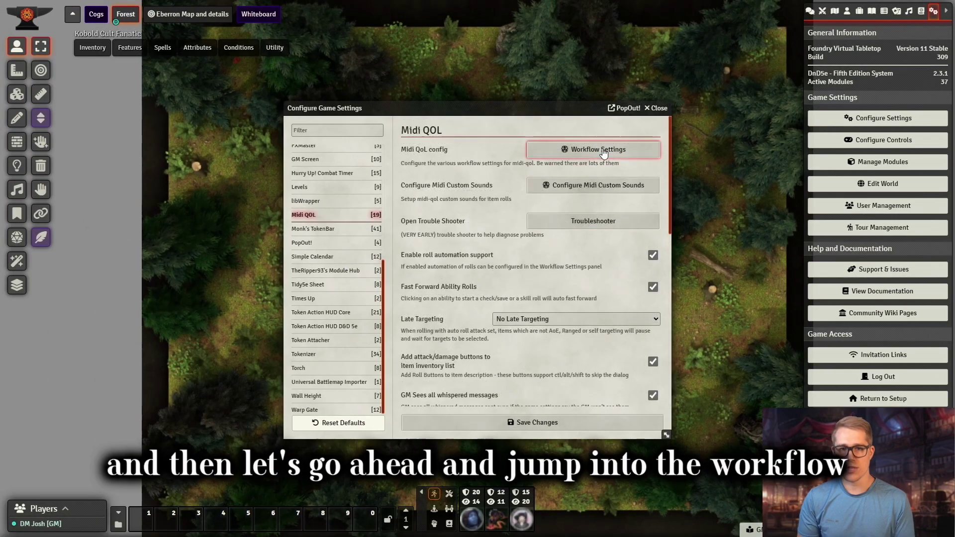
pyautogui.click(597, 150)
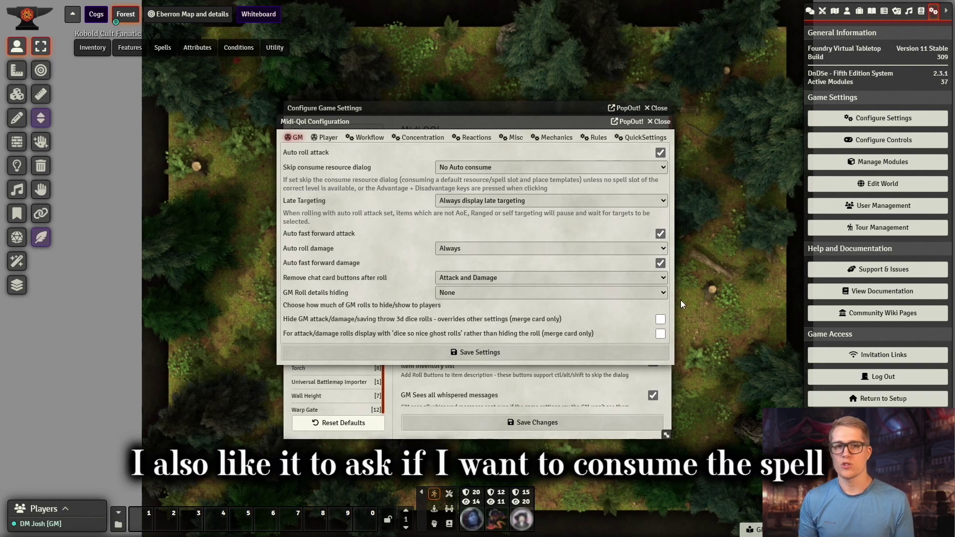
# Step: Keep Skip consume resource at No Auto consume and Late Targeting at Always display late targeting
pyautogui.click(462, 169)
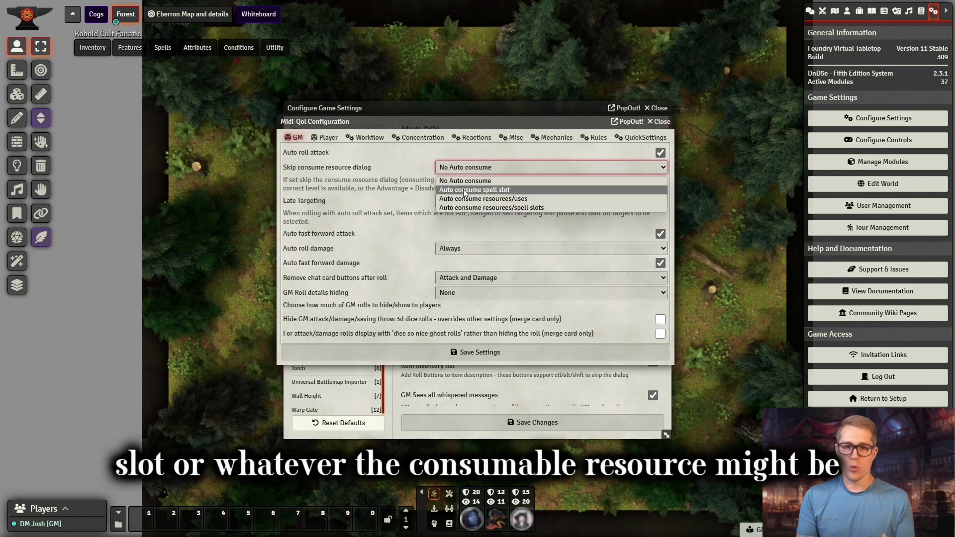
pyautogui.click(512, 180)
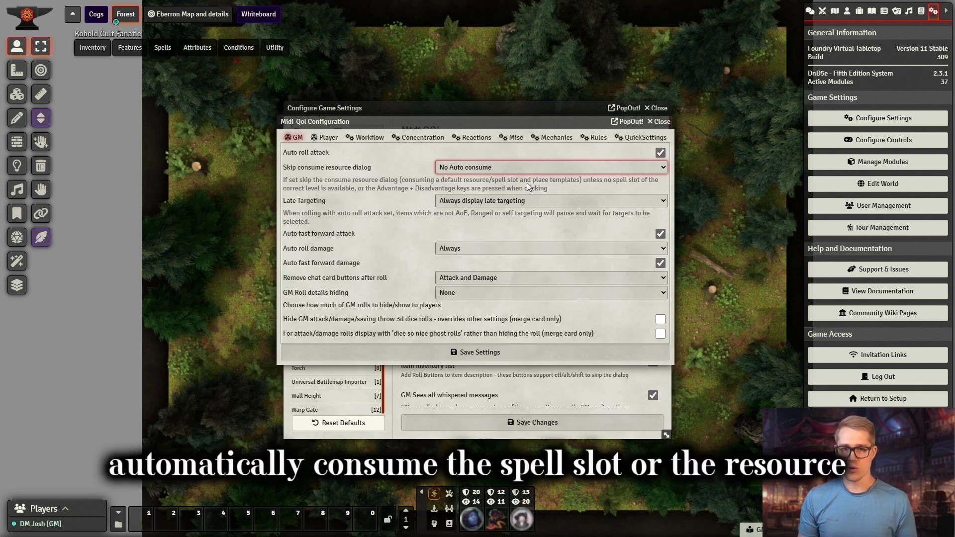
pyautogui.click(522, 204)
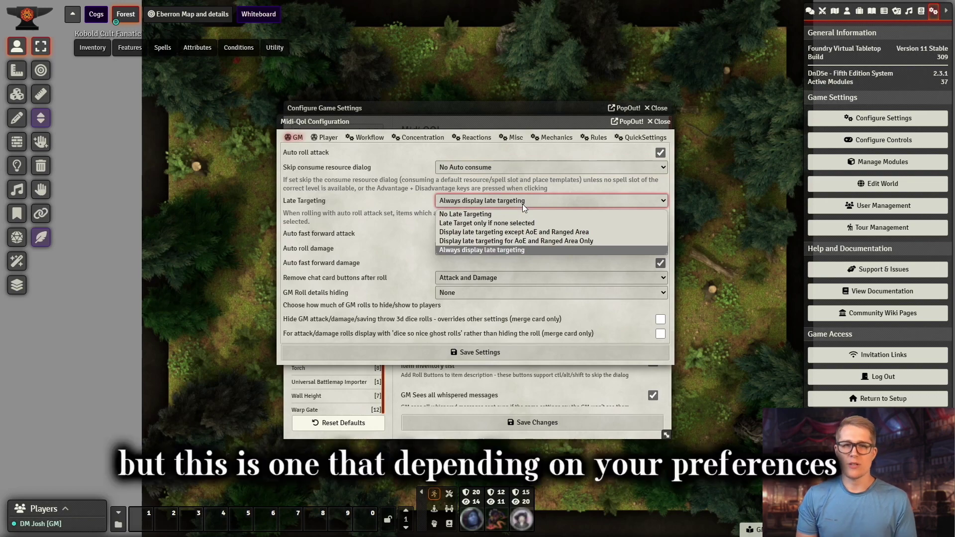
pyautogui.click(523, 202)
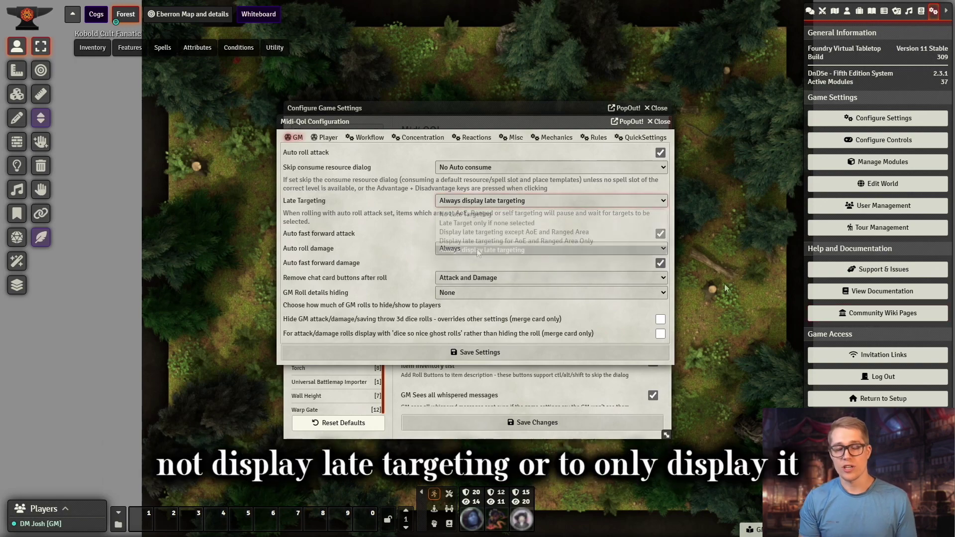
pyautogui.click(482, 202)
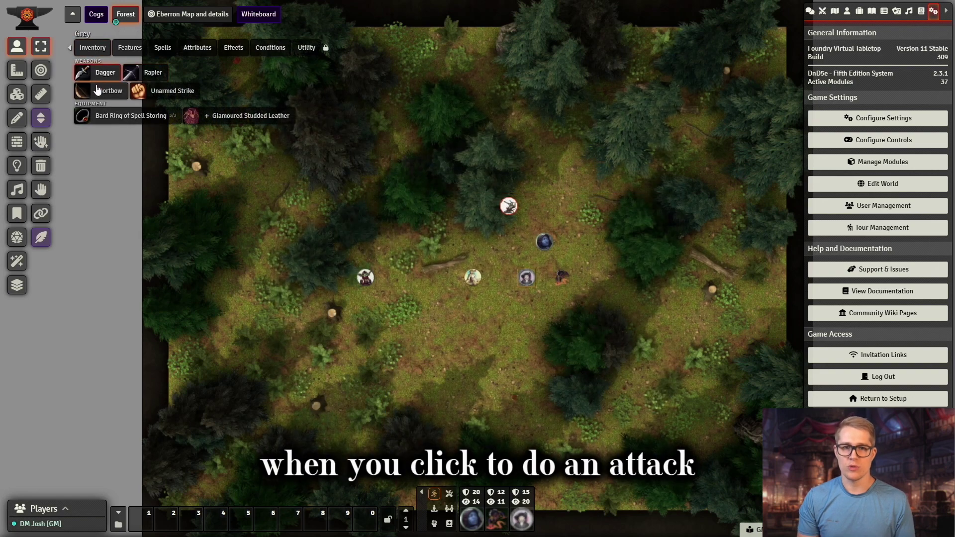
# Step: Roll Grey's shortbow attack against the Kobold Cult Fanatic
pyautogui.click(97, 92)
pyautogui.moveTo(452, 234); pyautogui.dragTo(282, 295)
pyautogui.click(473, 282)
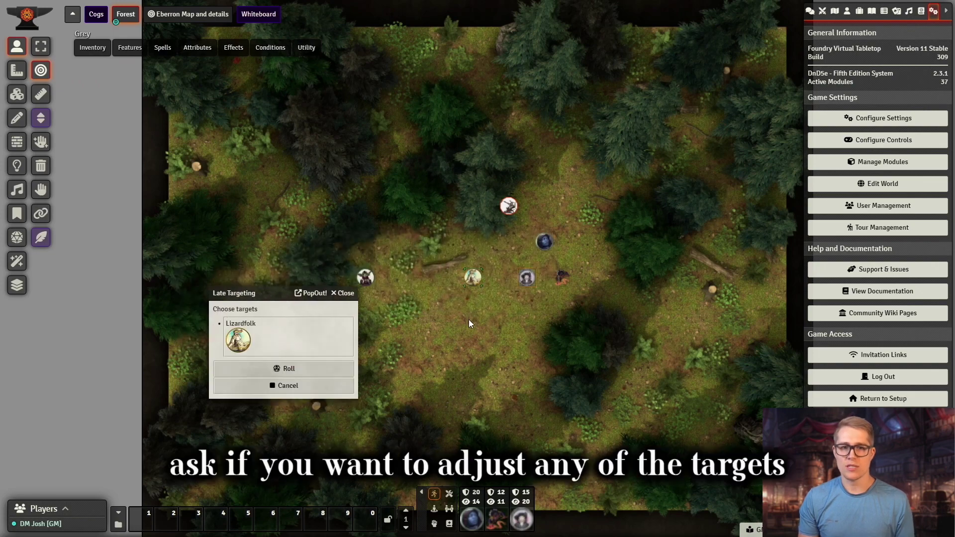
pyautogui.click(472, 279)
pyautogui.click(505, 208)
pyautogui.click(505, 208)
pyautogui.click(505, 208)
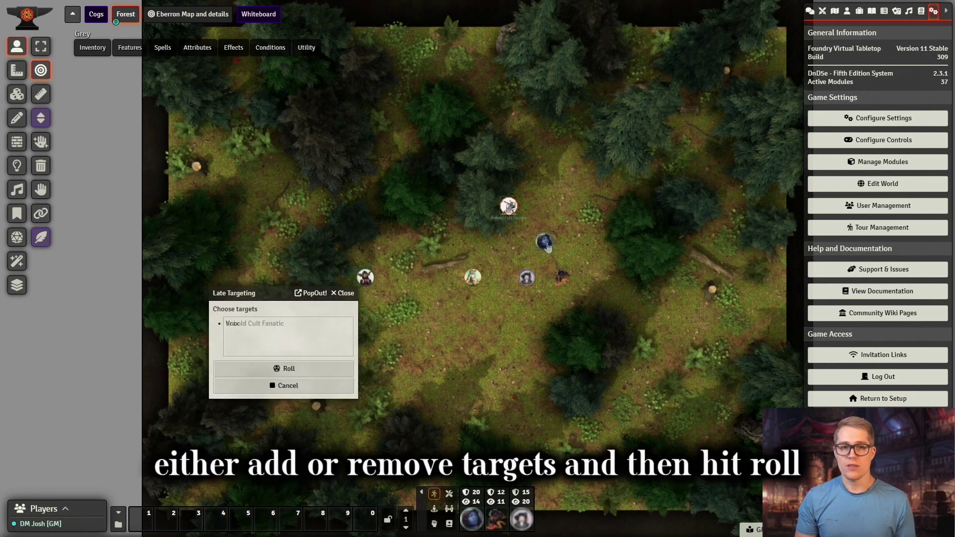
pyautogui.click(293, 368)
pyautogui.click(810, 10)
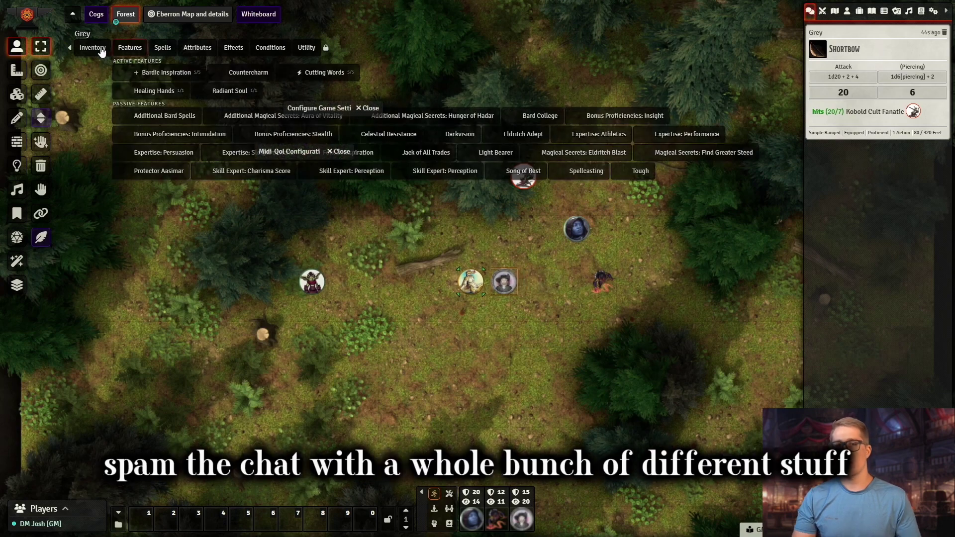
# Step: Hit the Lizardfolk with Grey's rapier for 5 damage and restore the Midi-QOL window
pyautogui.moveTo(92, 48)
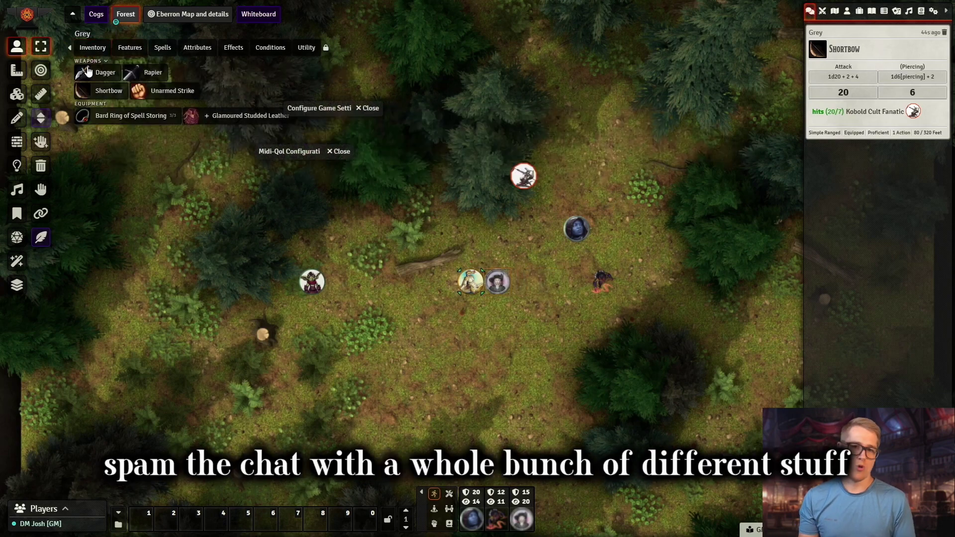
pyautogui.click(144, 75)
pyautogui.click(480, 295)
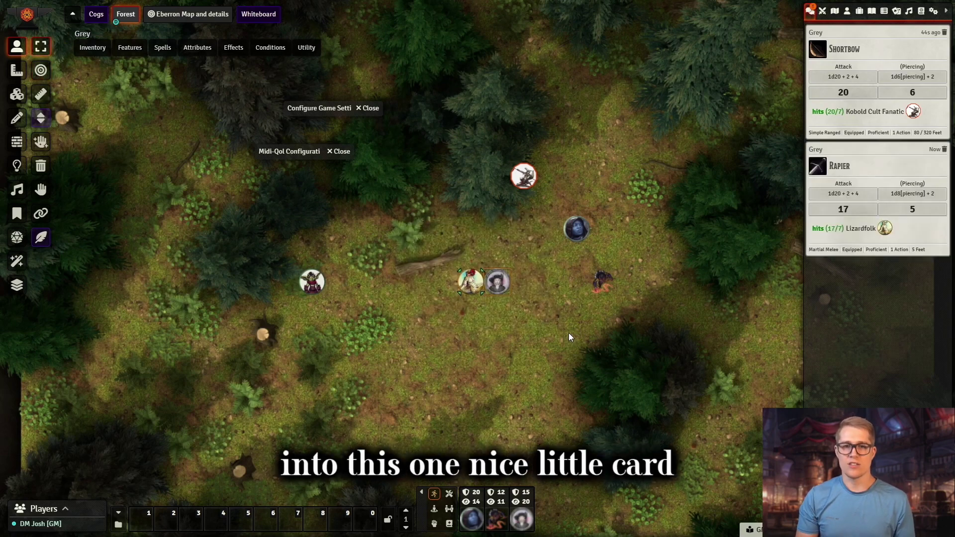
pyautogui.doubleClick(299, 151)
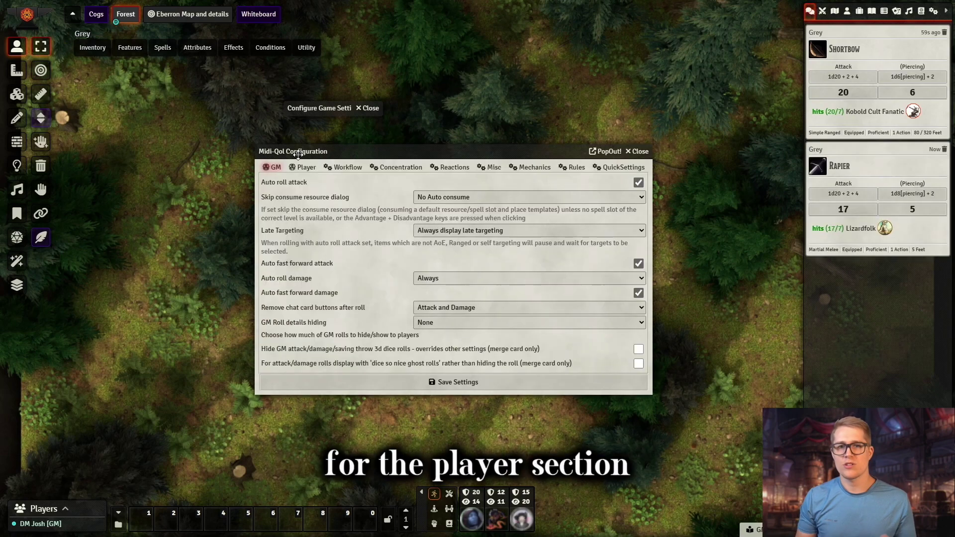
# Step: Review the Player and Workflow tabs, keeping Auto target on template draw at Always
pyautogui.click(306, 168)
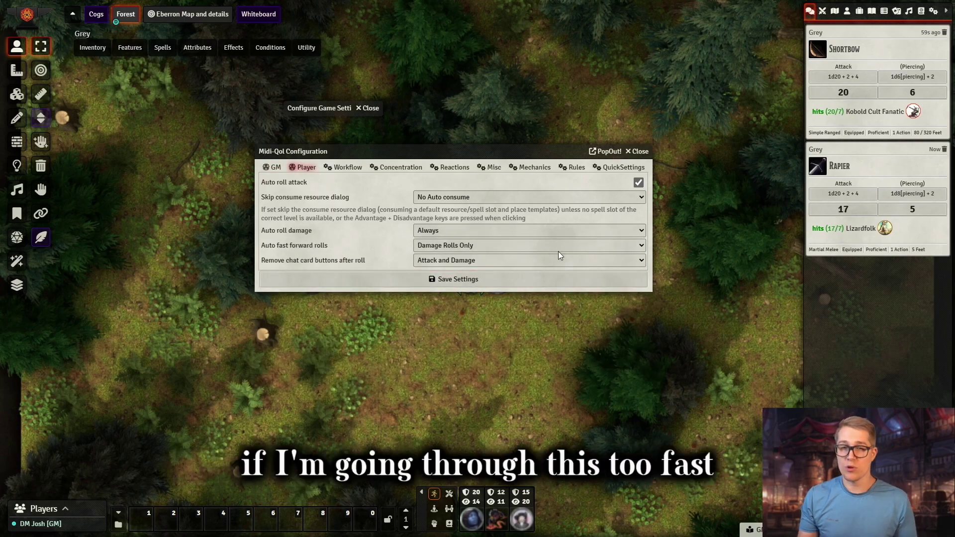
pyautogui.click(341, 169)
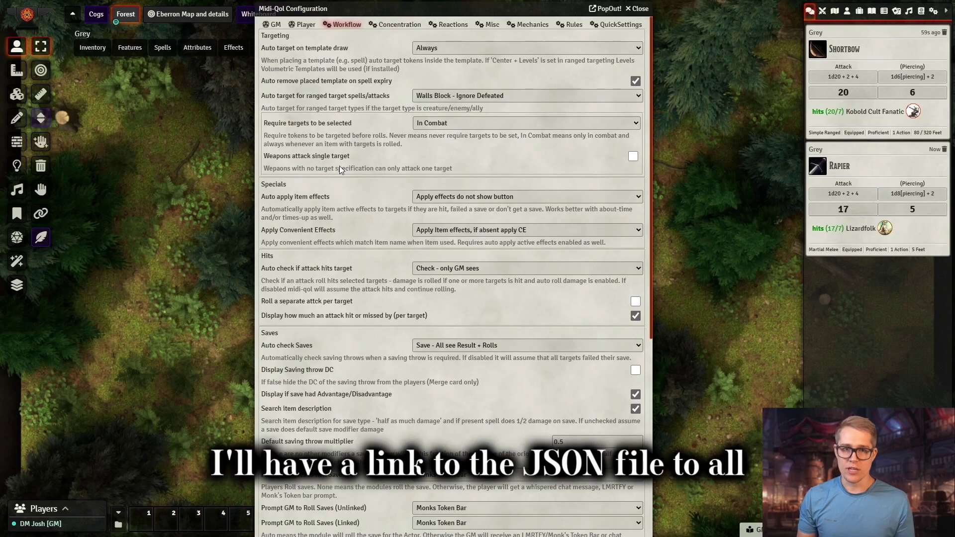
pyautogui.scroll(-6, 440, 230)
pyautogui.scroll(6, 440, 231)
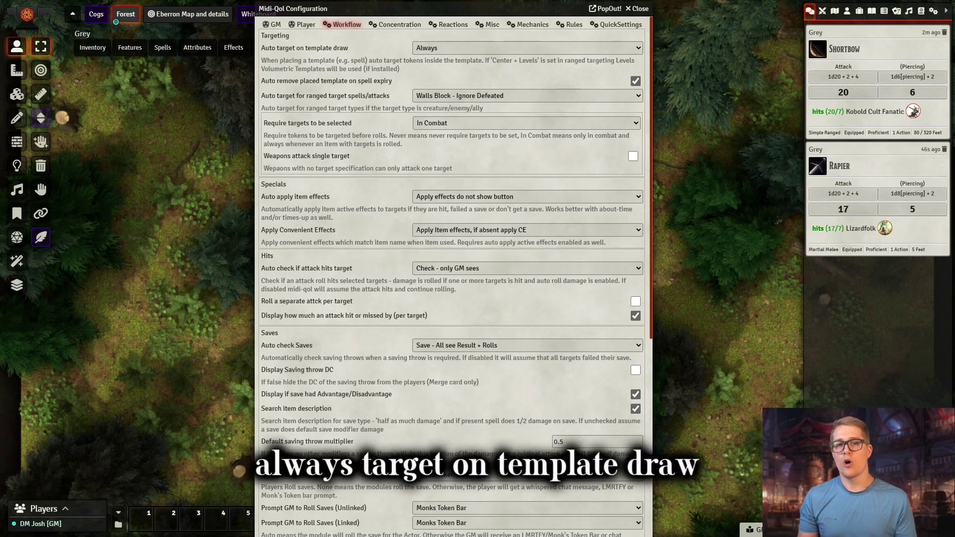
pyautogui.click(524, 45)
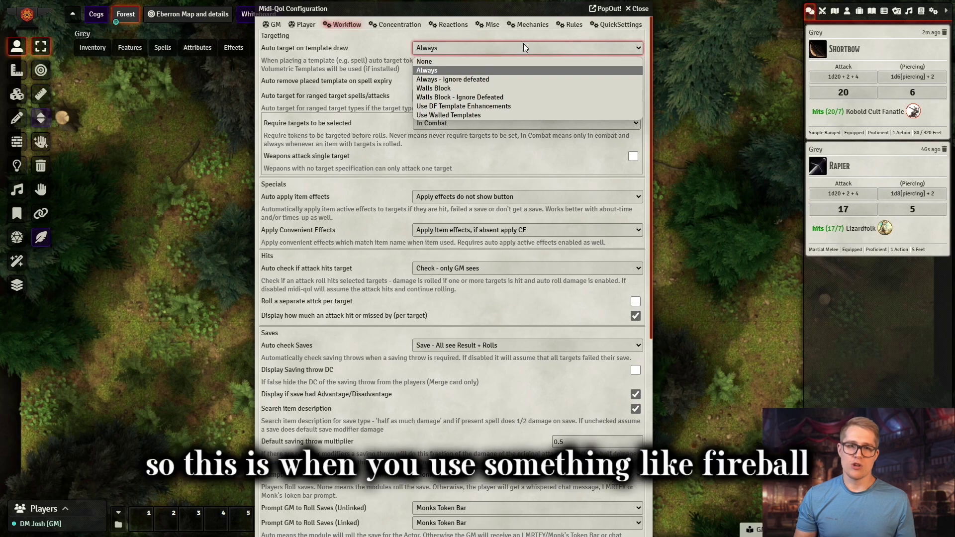
pyautogui.click(497, 71)
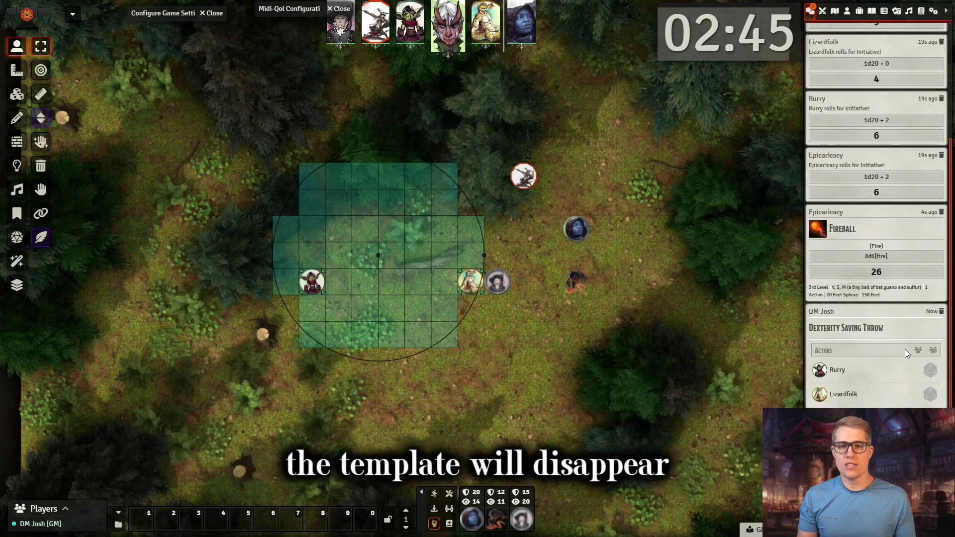
# Step: Resolve the Fireball saves and damage, advance to the Lizardfolk's turn, and reposition the settings window
pyautogui.click(921, 353)
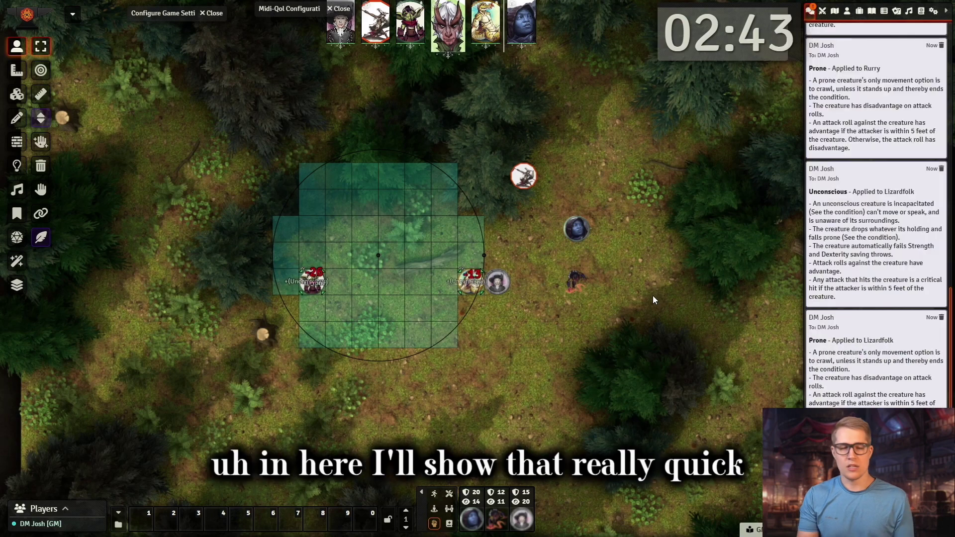
pyautogui.moveTo(509, 45)
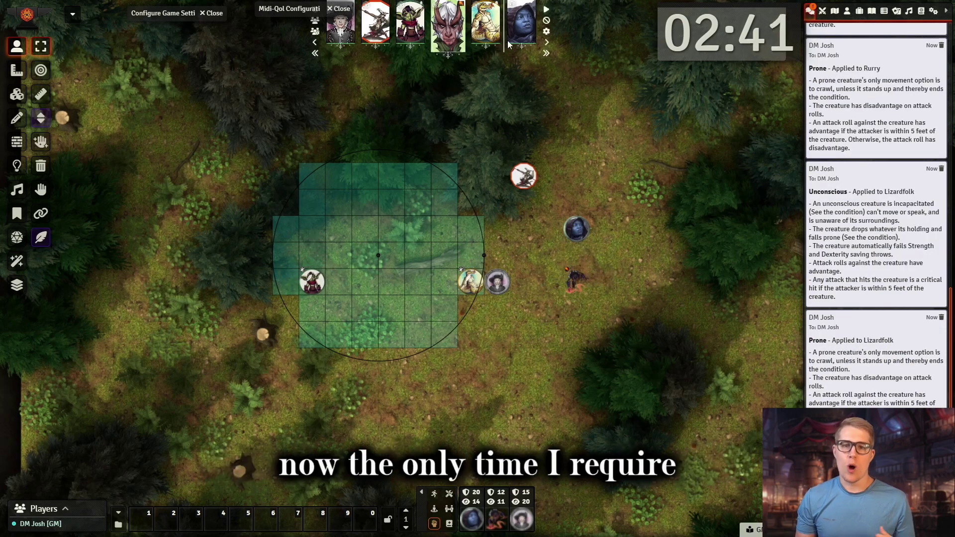
pyautogui.click(547, 43)
pyautogui.click(547, 45)
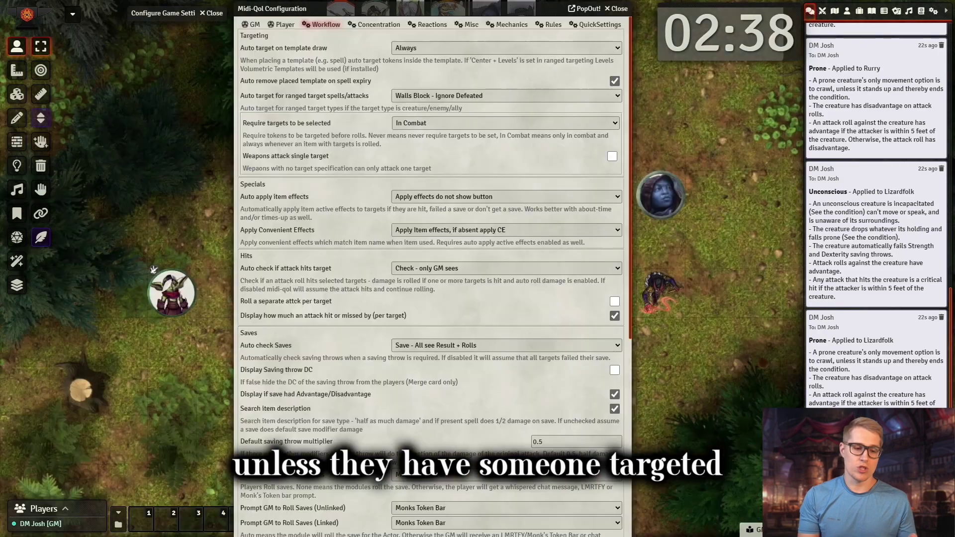
pyautogui.moveTo(421, 7); pyautogui.dragTo(308, 5)
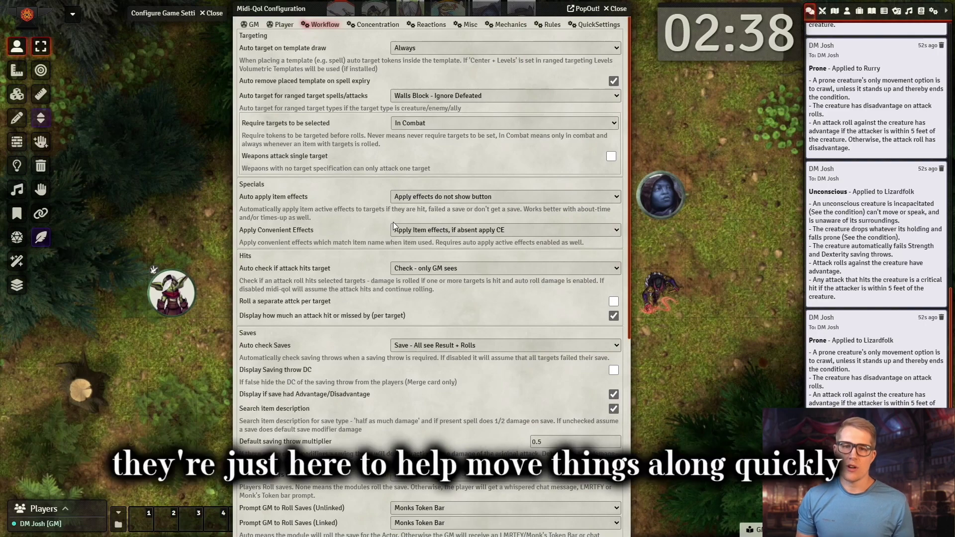
# Step: Leave Apply Convenient Effects unchanged and keep Auto check if attack hits at 'Check - only GM sees'
pyautogui.click(449, 199)
pyautogui.click(450, 199)
pyautogui.click(444, 229)
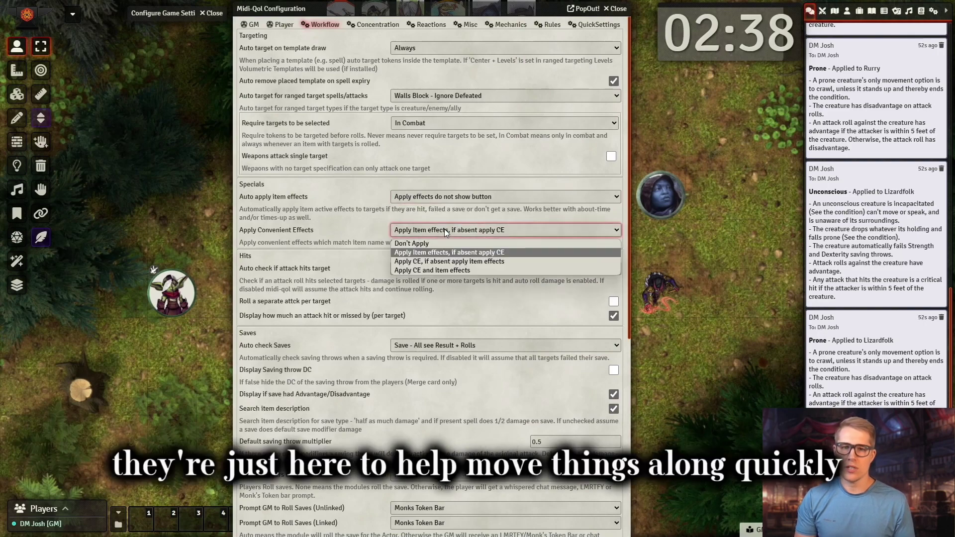
pyautogui.click(444, 229)
pyautogui.scroll(-3, 341, 228)
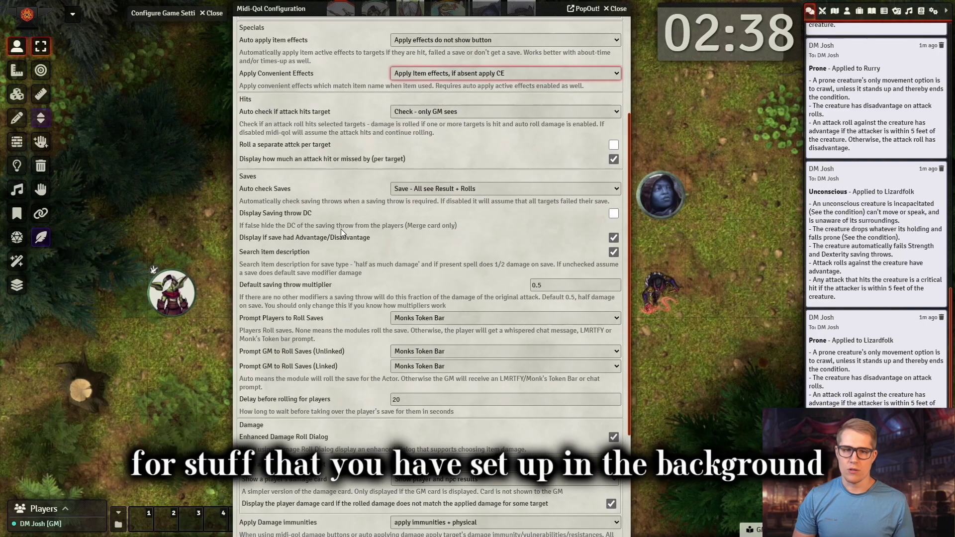
pyautogui.click(429, 112)
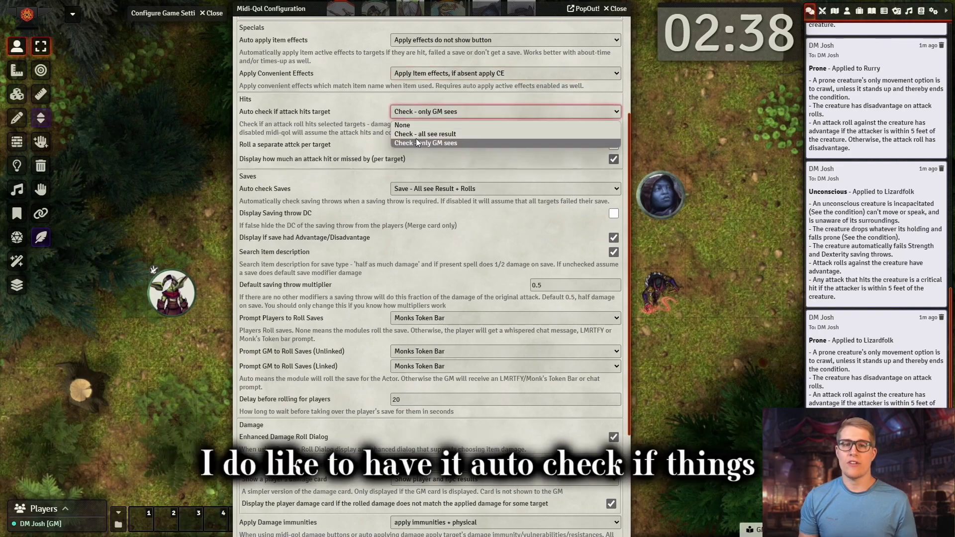
pyautogui.click(417, 143)
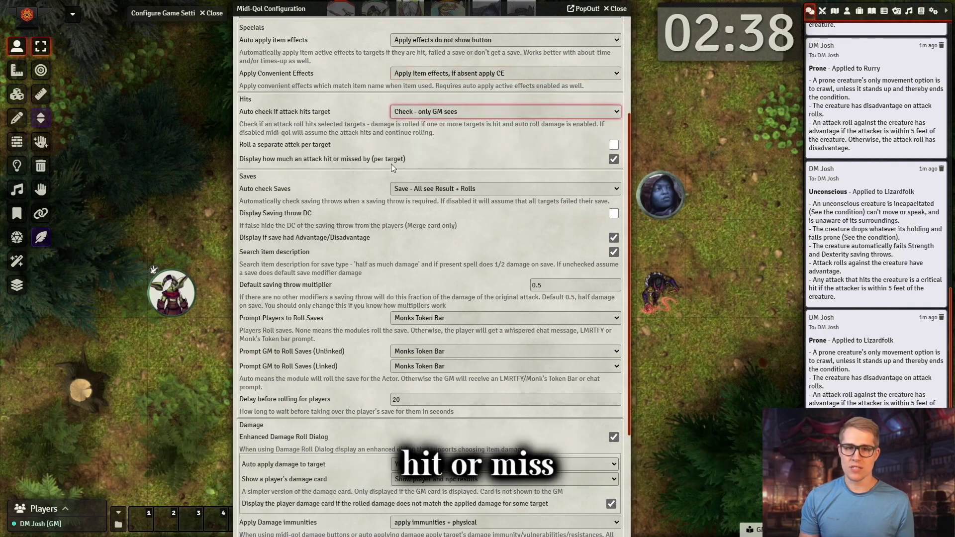
pyautogui.click(616, 163)
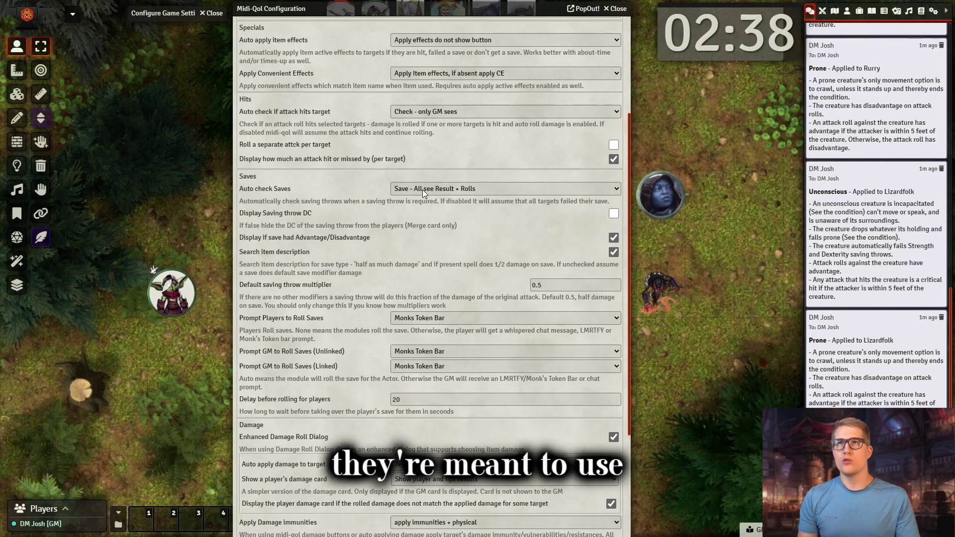
# Step: Roll Grey's rapier at the Kobold Cult Fanatic, hitting with 22 for 5 piercing damage, then pause
pyautogui.doubleClick(278, 8)
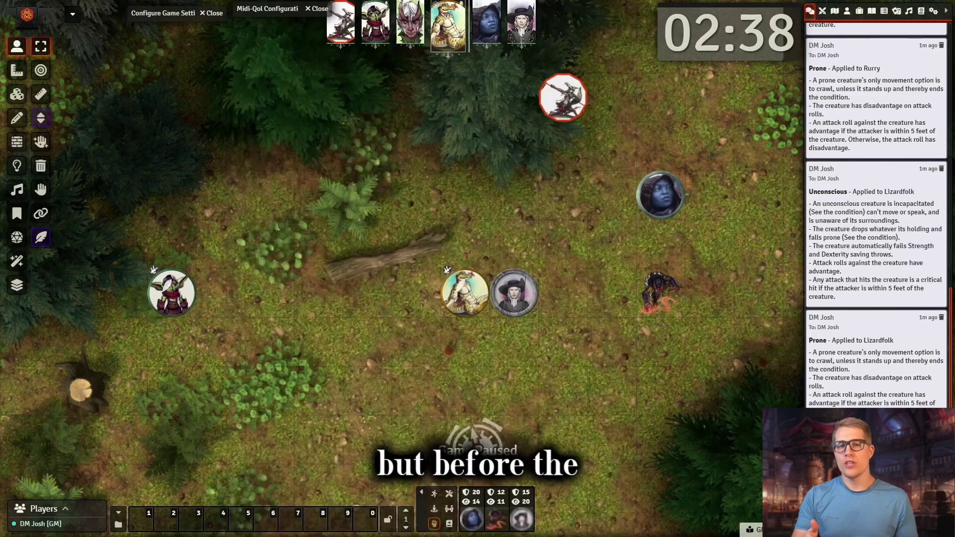
pyautogui.scroll(1, 497, 279)
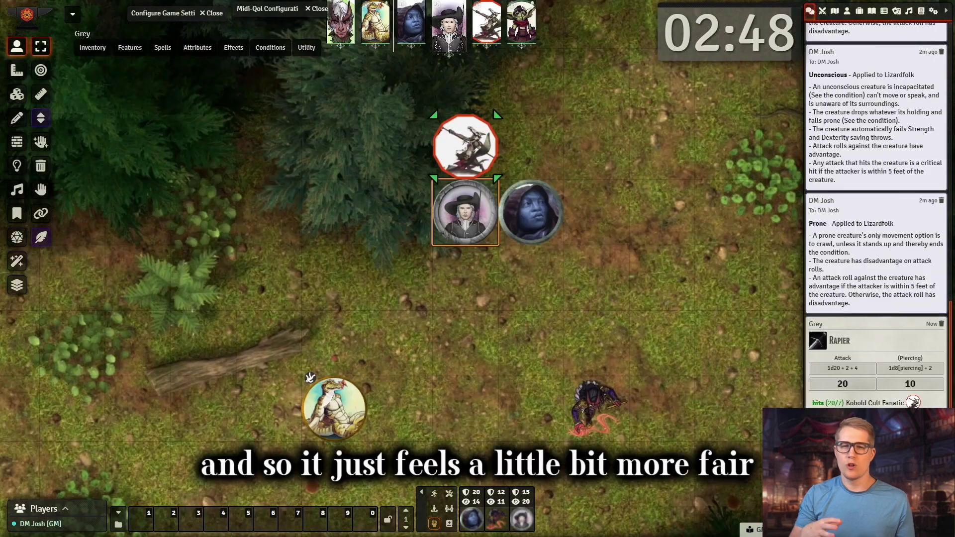
pyautogui.doubleClick(465, 146)
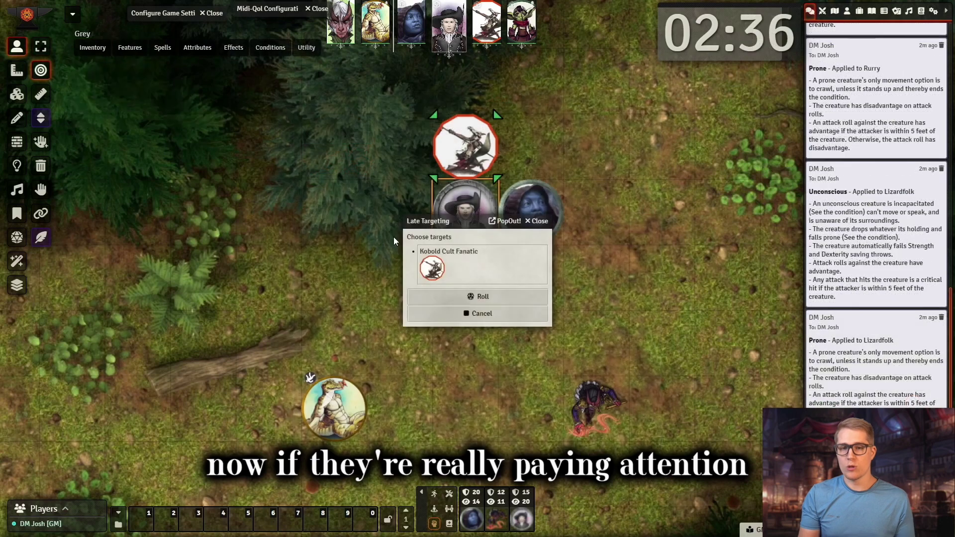
pyautogui.click(444, 295)
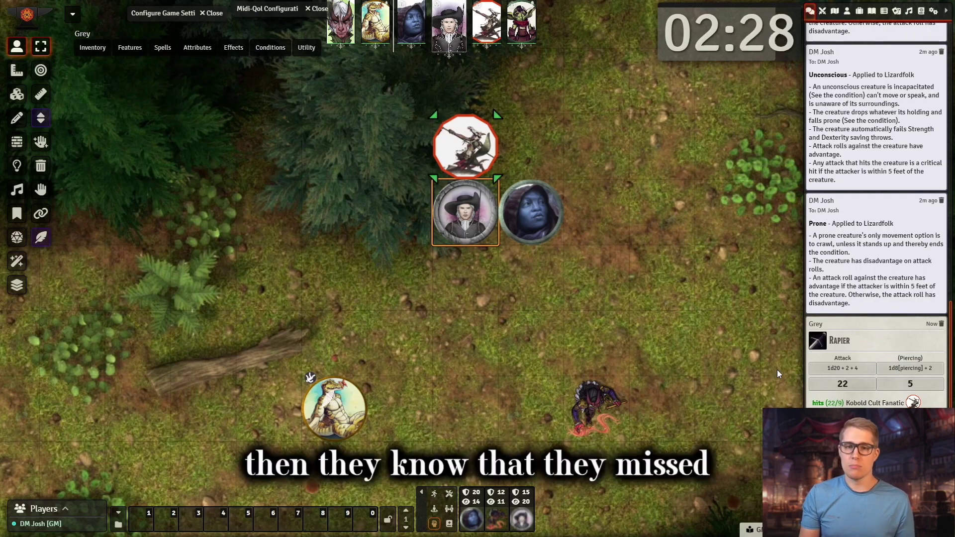
pyautogui.click(677, 257)
pyautogui.press('space')
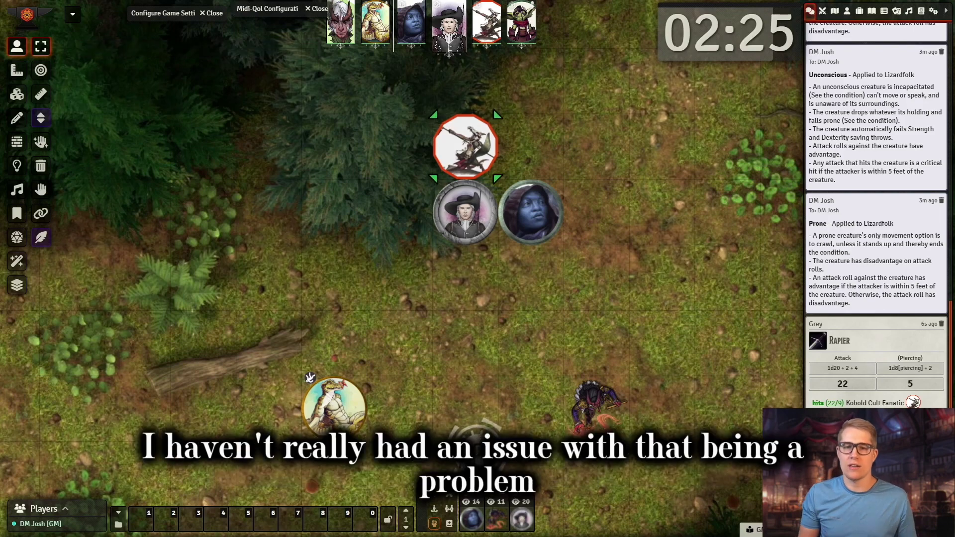
pyautogui.doubleClick(267, 9)
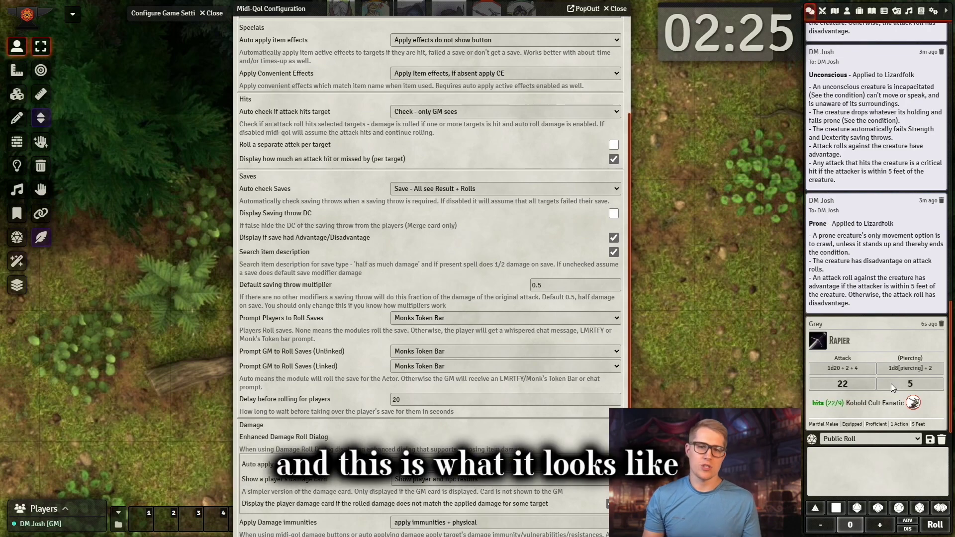
# Step: Scroll the Workflow tab down to the Damage section and close the Midi-QoL settings
pyautogui.scroll(-3, 403, 256)
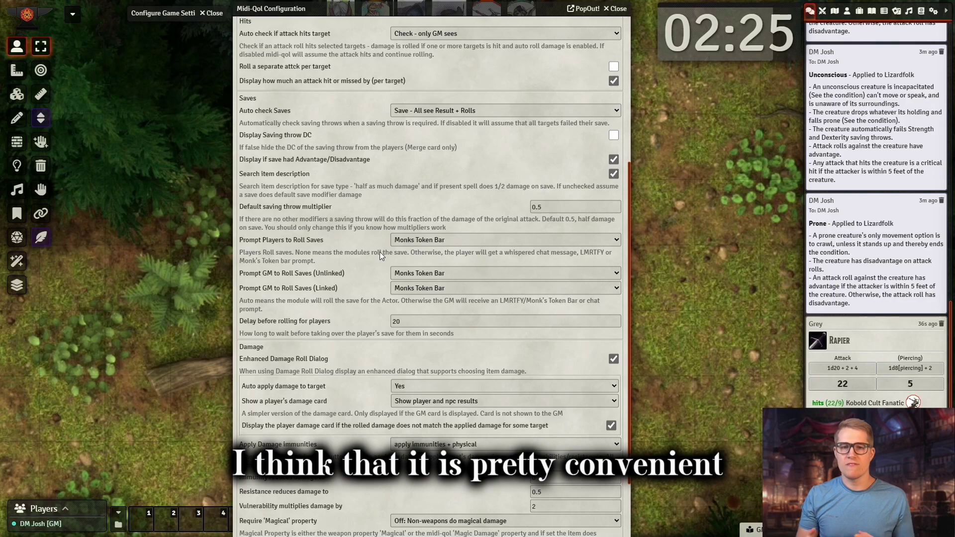
pyautogui.scroll(-3, 380, 252)
pyautogui.click(623, 9)
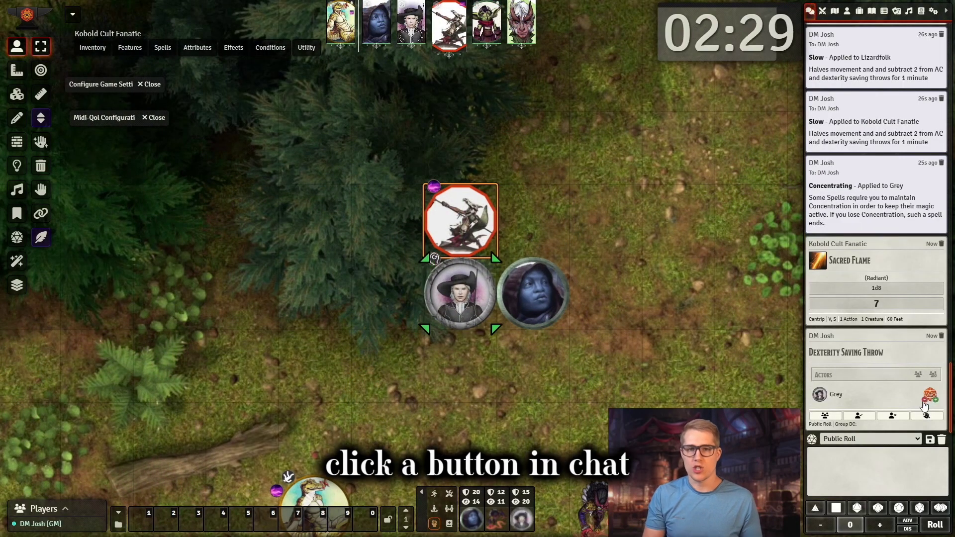
# Step: Roll Grey's Dexterity save, succeeding with 24 against DC 11, and reopen Midi-QoL configuration
pyautogui.click(930, 396)
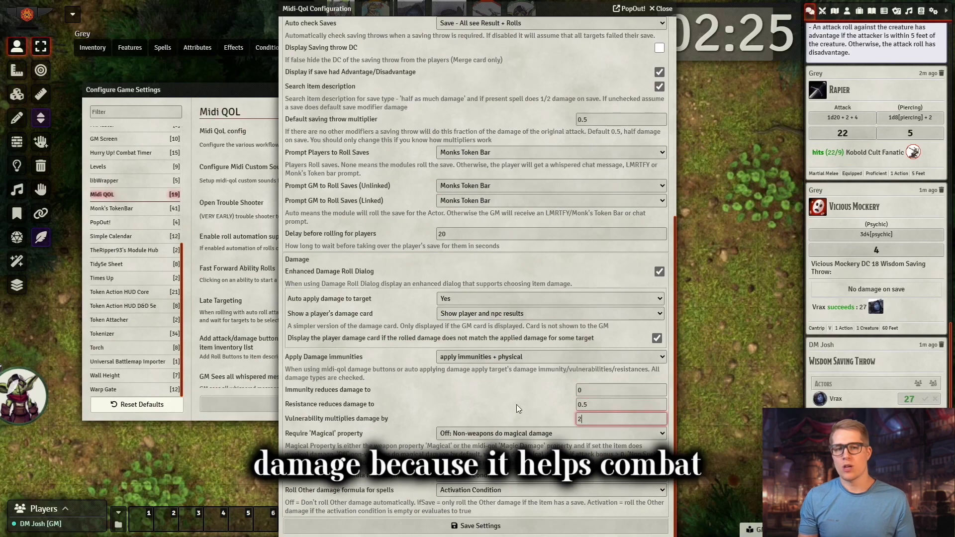
pyautogui.click(510, 395)
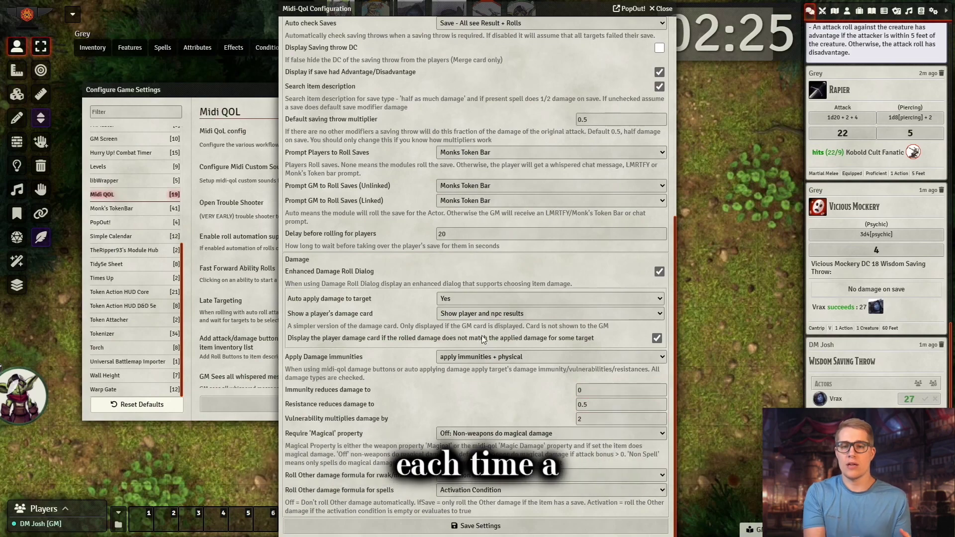
# Step: Scroll up and view the Midi-QoL Concentration settings
pyautogui.scroll(7, 446, 55)
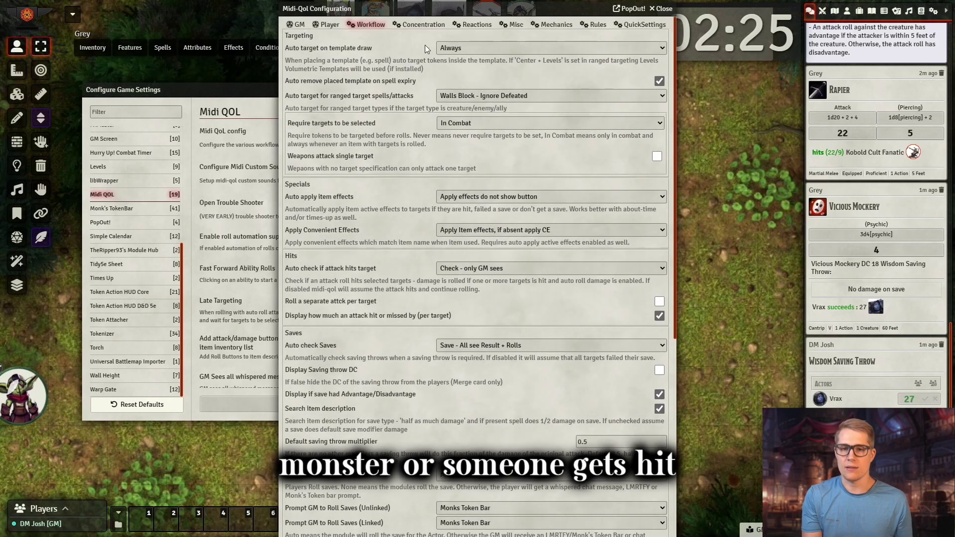
pyautogui.click(420, 25)
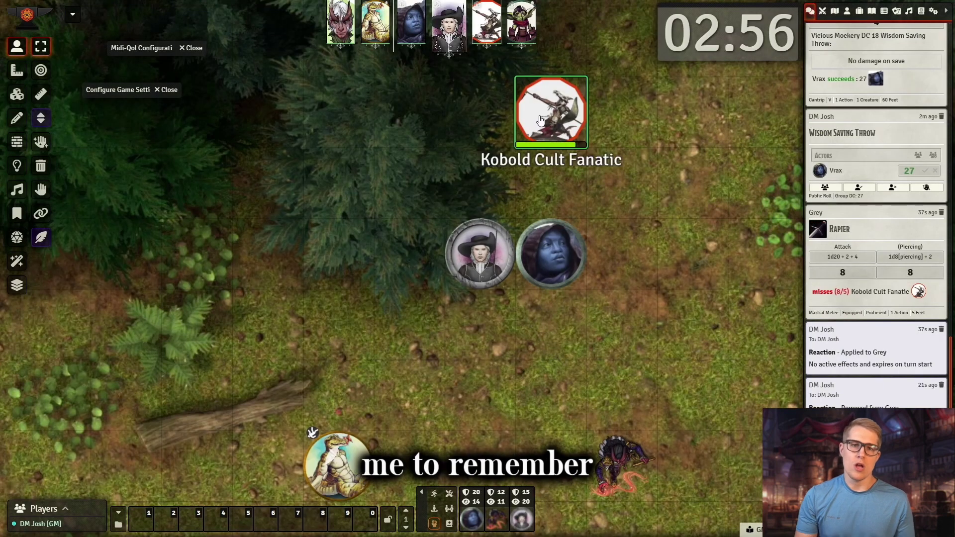
# Step: Target the Kobold Cult Fanatic, select Grey, and begin casting Slow at level 3
pyautogui.press('t')
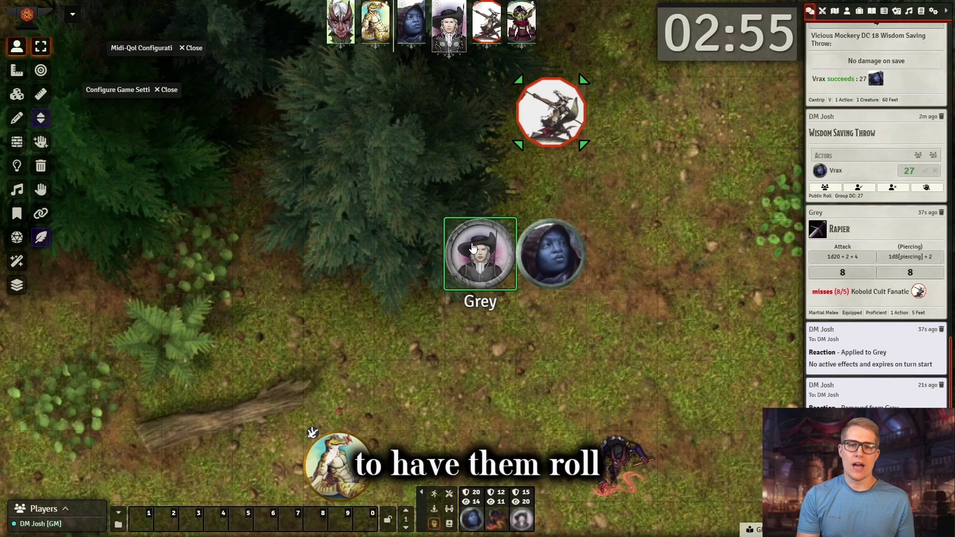
pyautogui.click(480, 254)
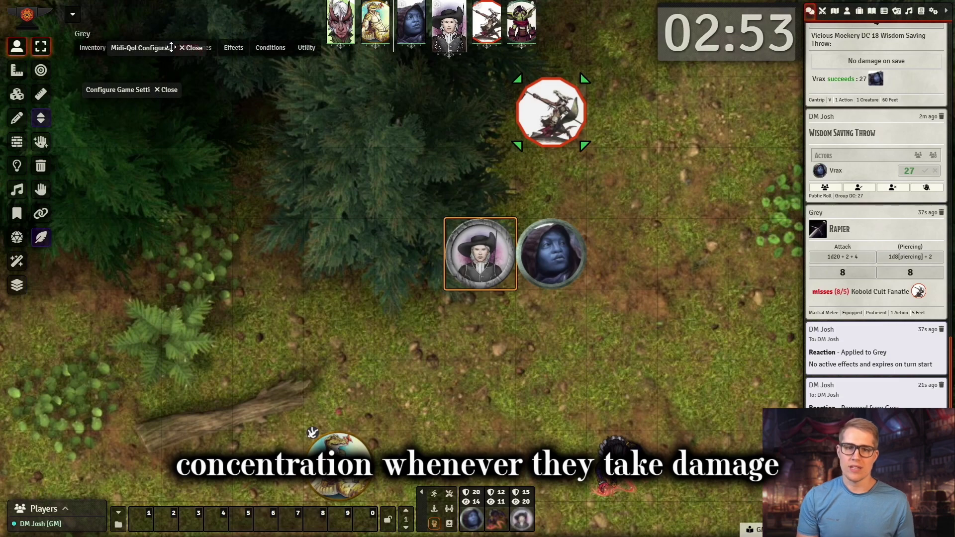
pyautogui.moveTo(141, 56); pyautogui.dragTo(110, 73)
pyautogui.moveTo(163, 47)
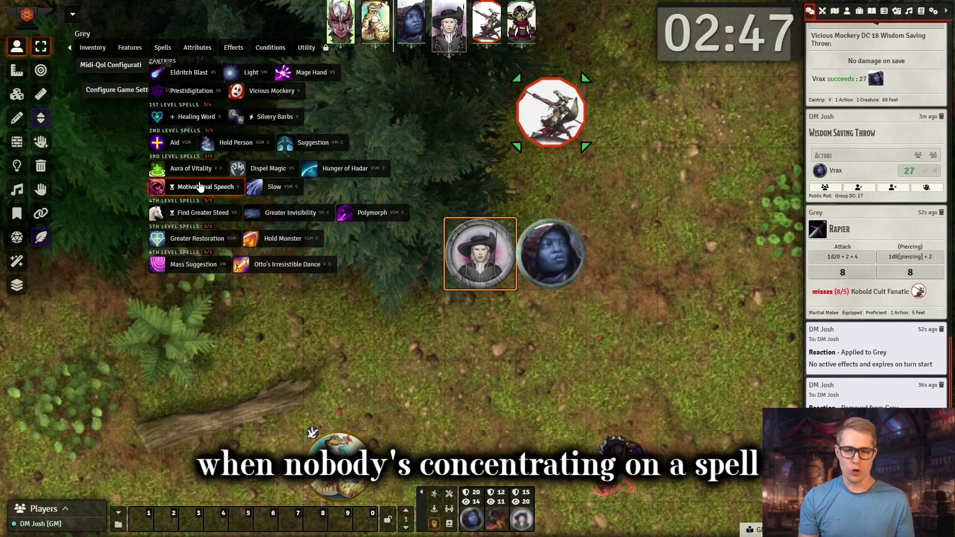
pyautogui.click(279, 188)
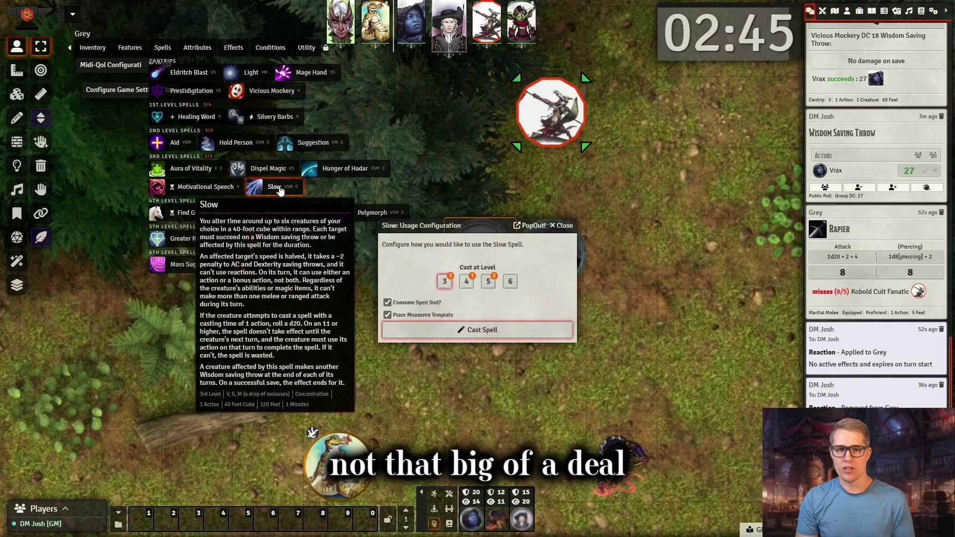